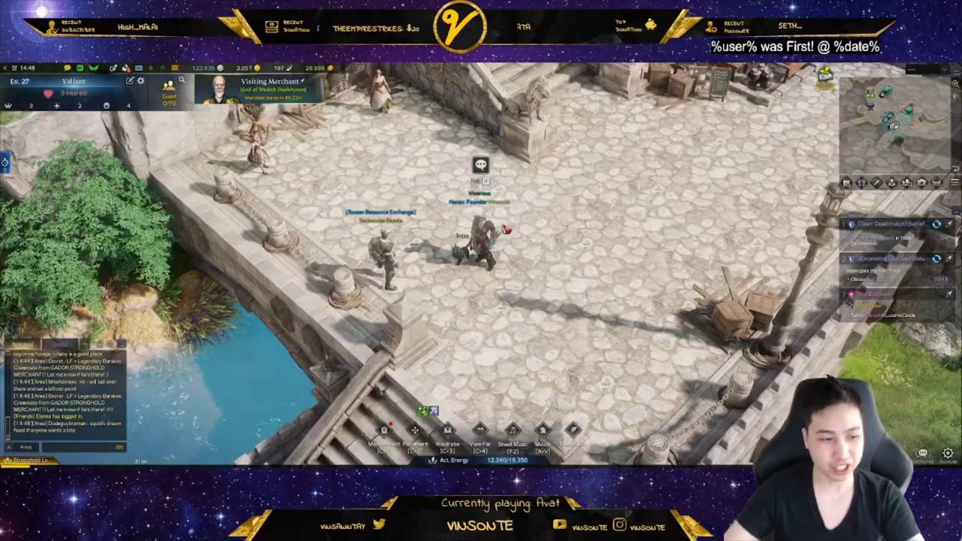
- Pop the System and Guild tabs out, then re-dock them so tabs read Normal, Guild, System
drag(60, 344, 511, 220)
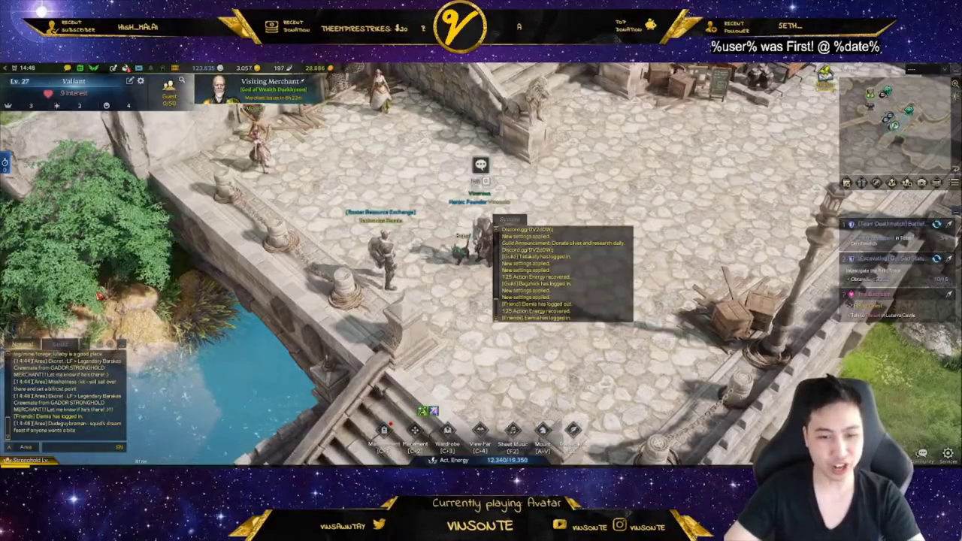
drag(51, 344, 109, 130)
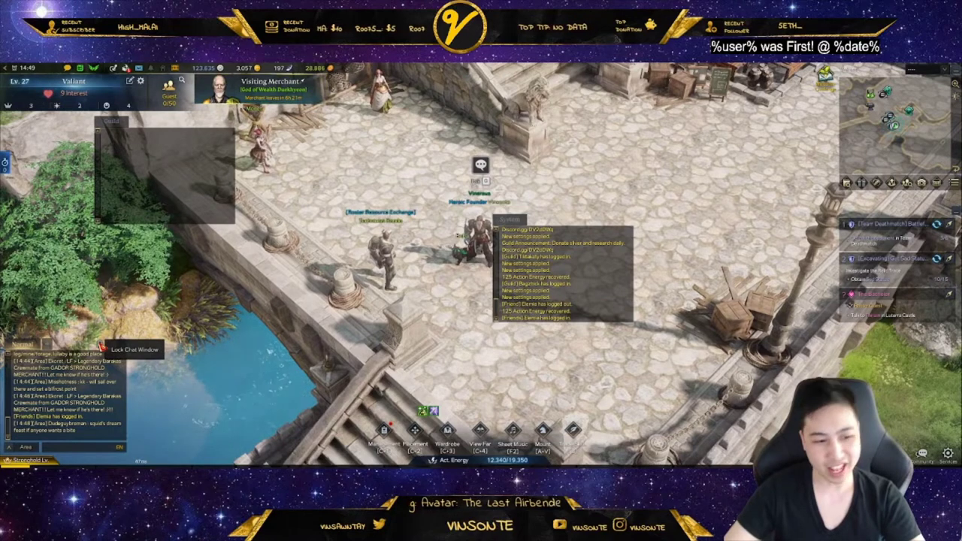
drag(105, 123, 47, 348)
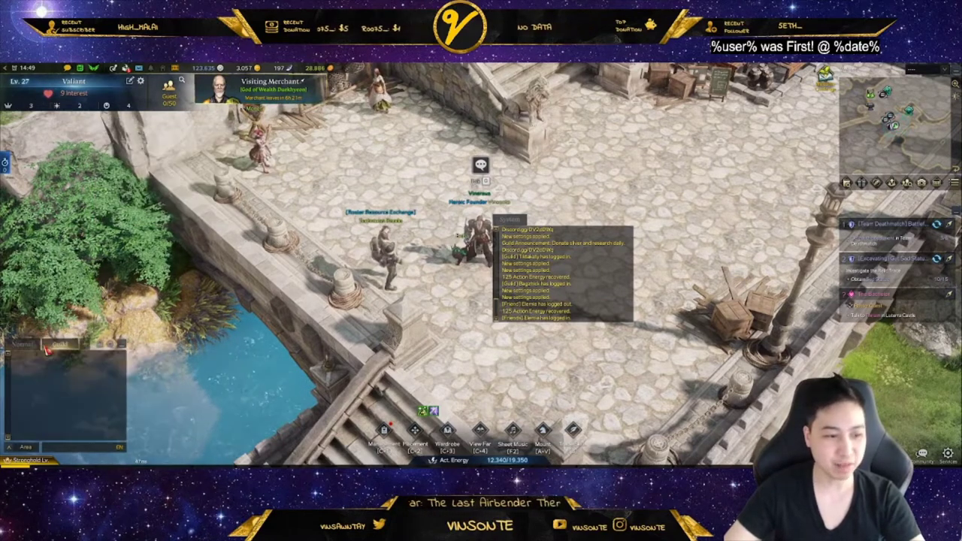
drag(514, 249, 16, 349)
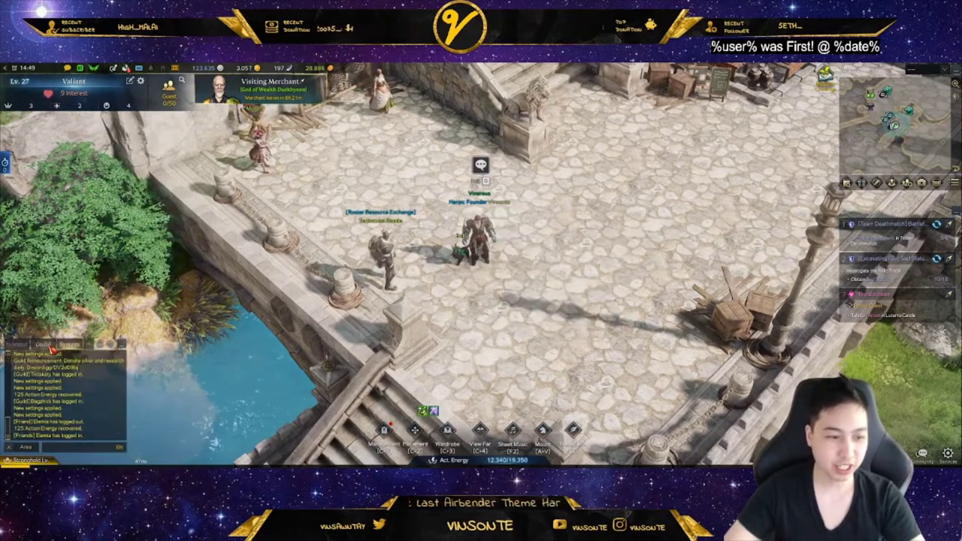
click(17, 345)
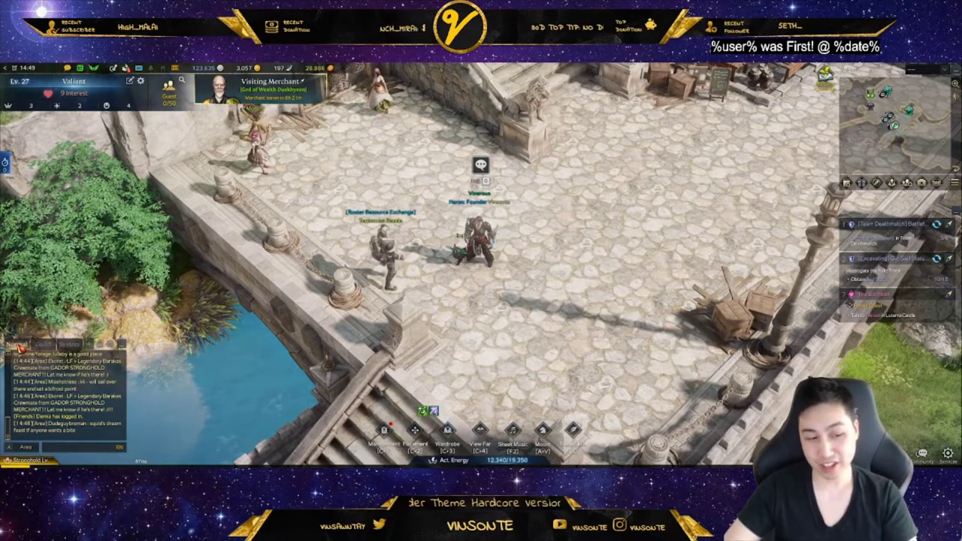
mouse_move(17, 345)
mouse_down()
mouse_move(610, 220)
mouse_move(560, 209)
mouse_move(443, 248)
mouse_move(15, 347)
mouse_move(21, 353)
mouse_up()
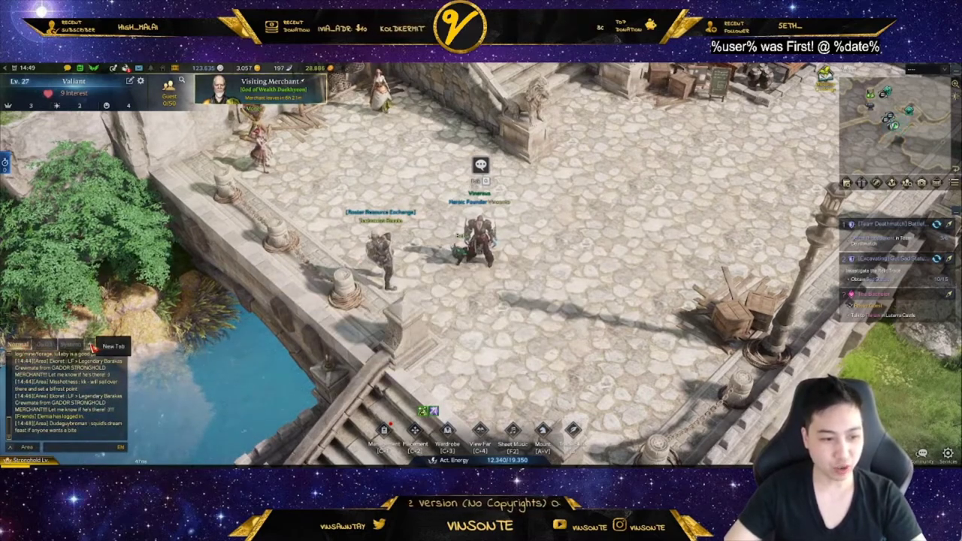
- Abandon a new chat tab, then add Party and Area messages to the Normal tab's filter and apply
click(91, 347)
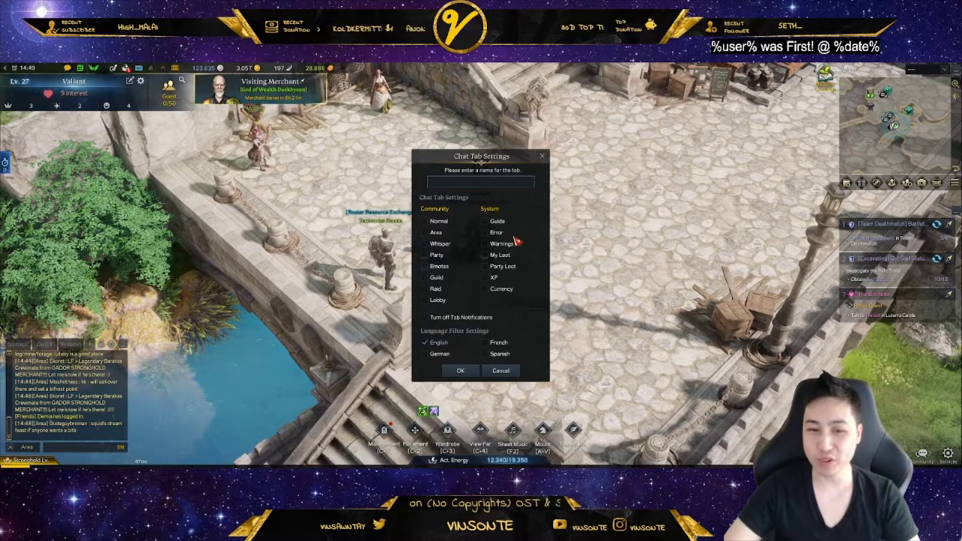
click(500, 371)
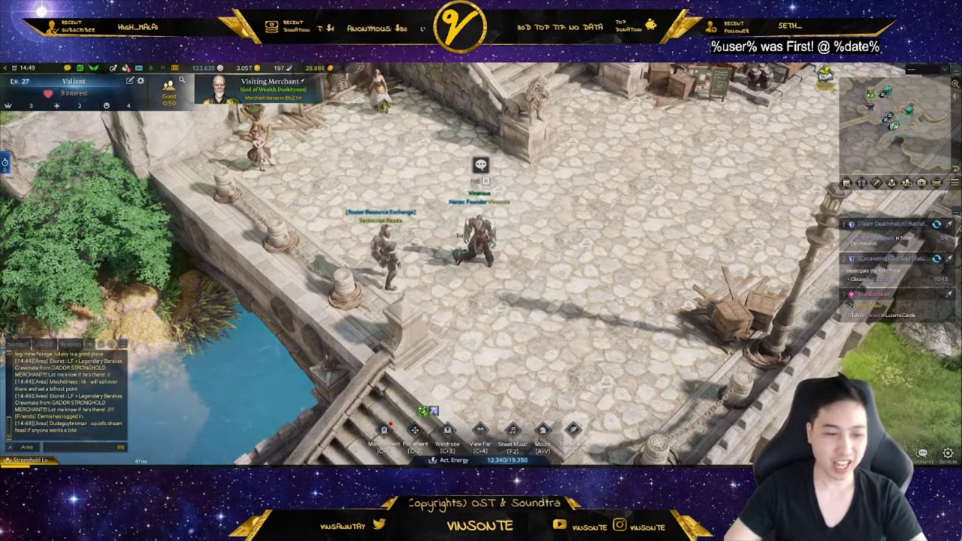
right_click(22, 349)
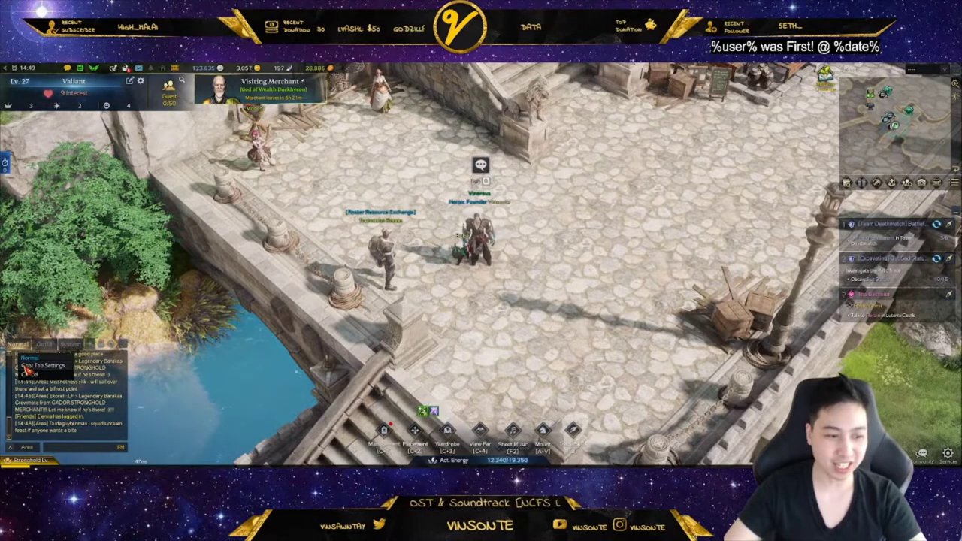
click(47, 366)
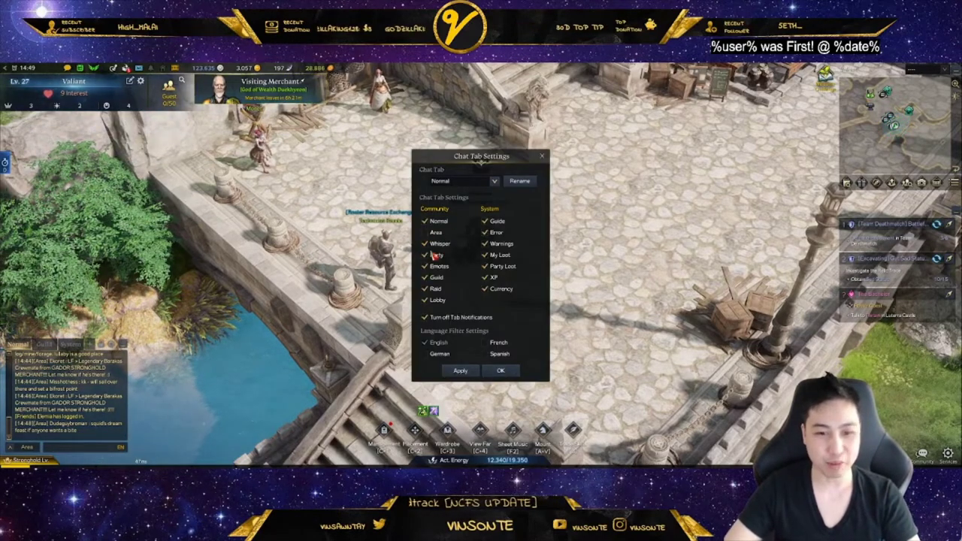
click(461, 372)
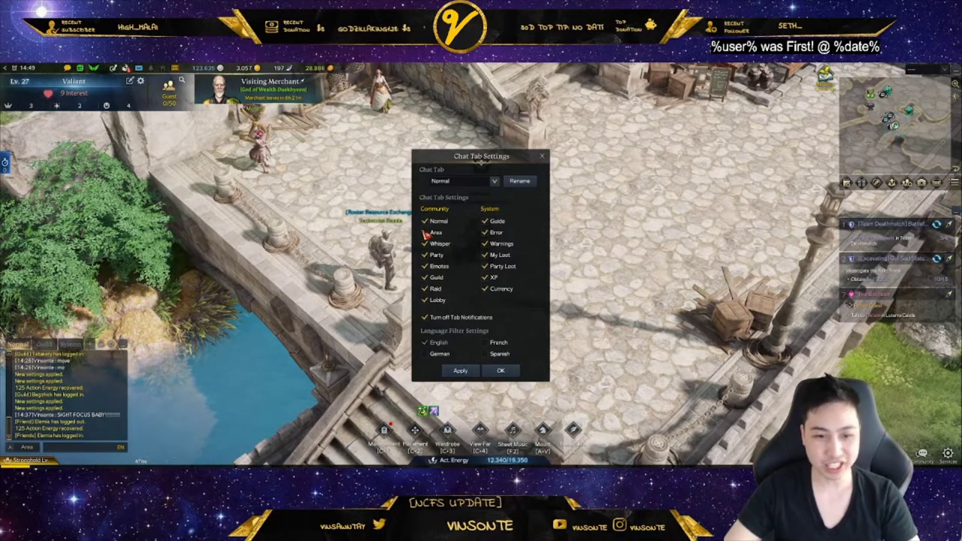
click(425, 232)
click(460, 370)
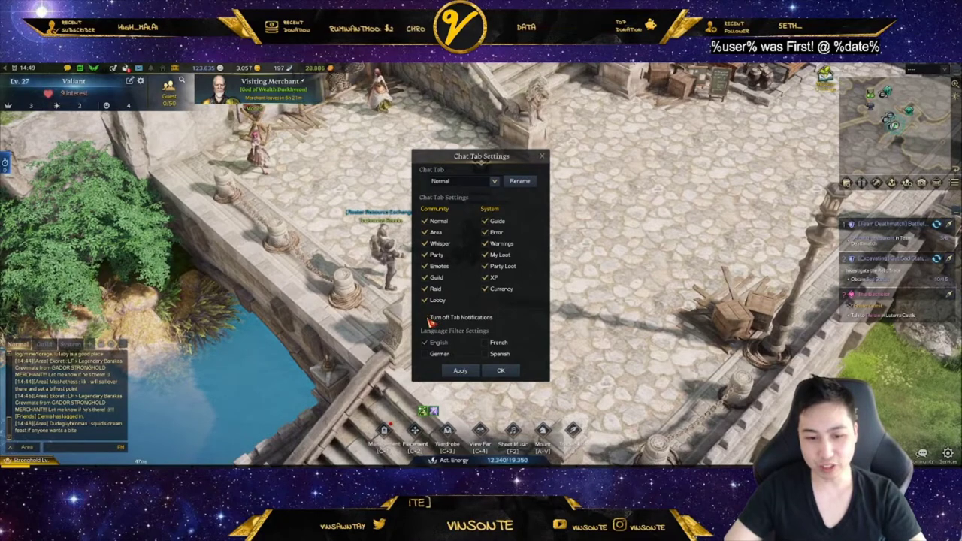
click(503, 371)
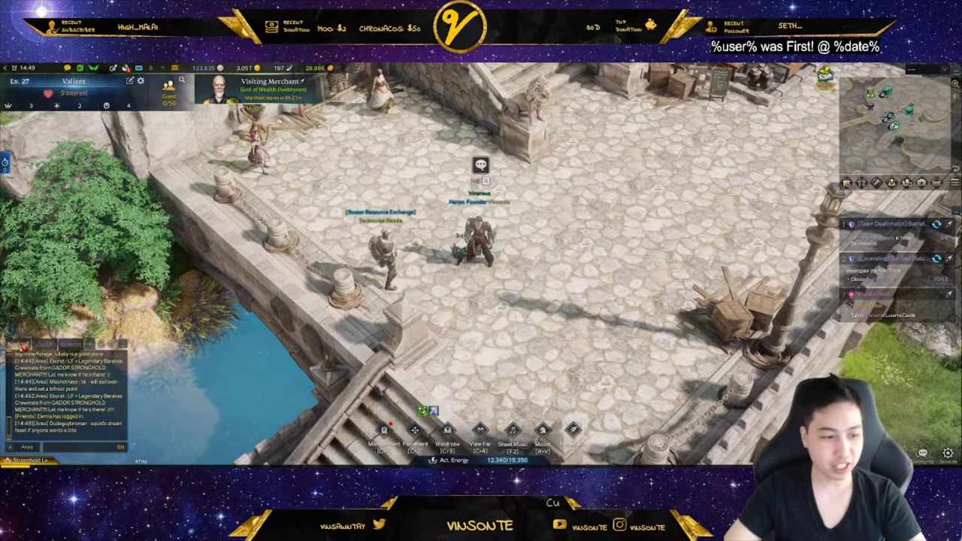
- Reopen the Normal tab's settings, turn off its tab notifications, and confirm with OK
click(45, 347)
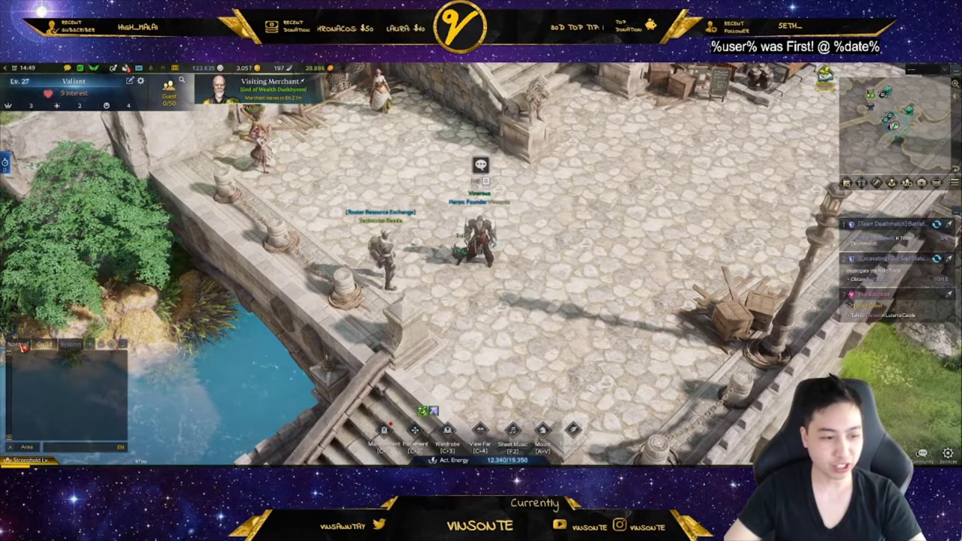
click(20, 346)
right_click(20, 346)
click(34, 364)
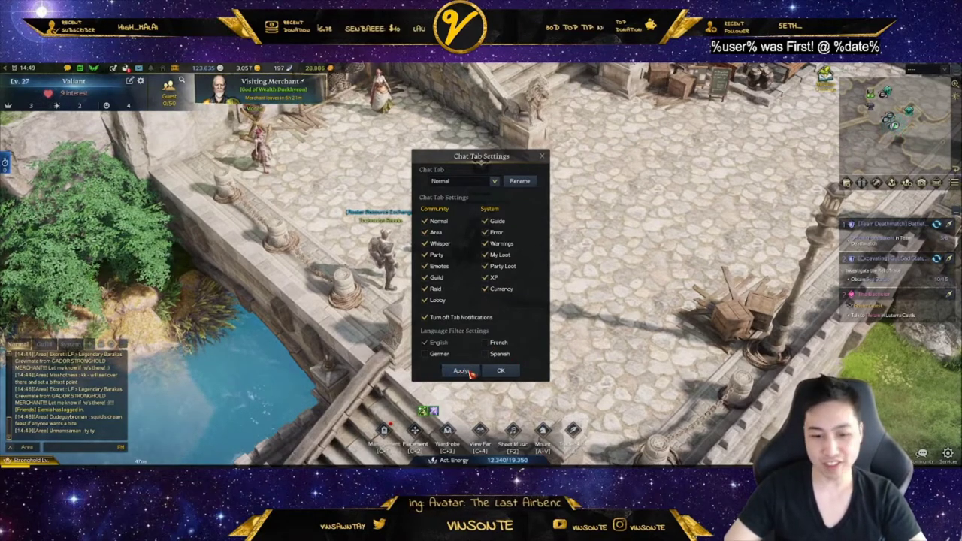
click(502, 371)
click(27, 447)
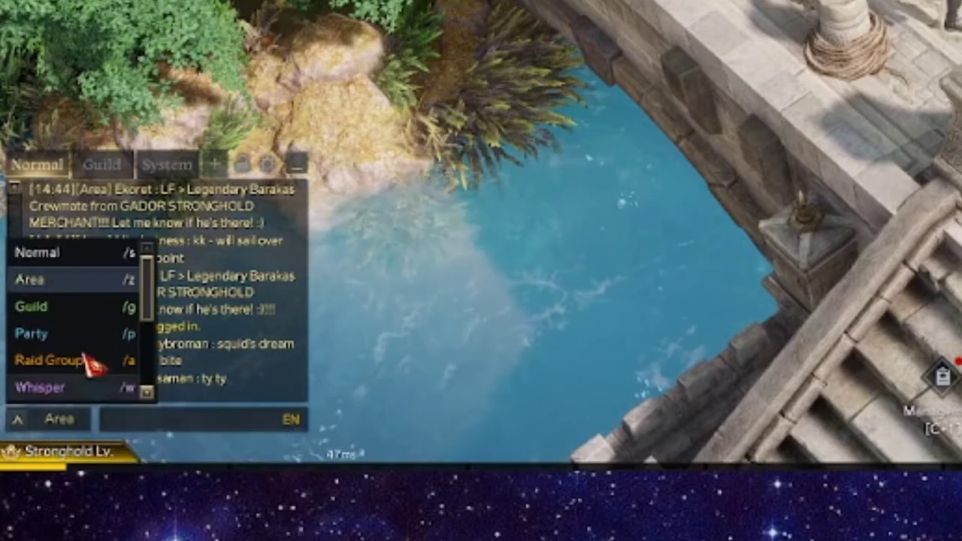
- Switch the outgoing chat channel from Normal to Guild
click(75, 254)
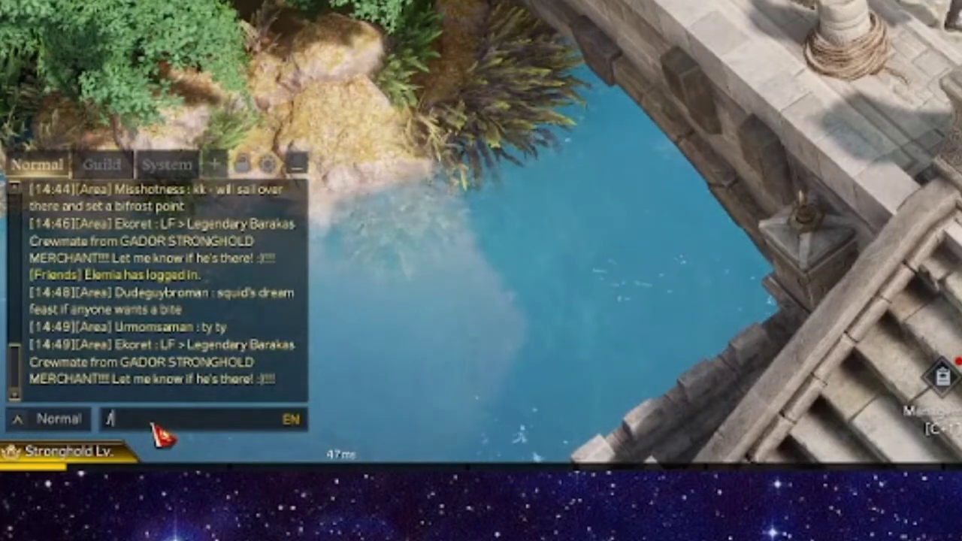
key(Tab)
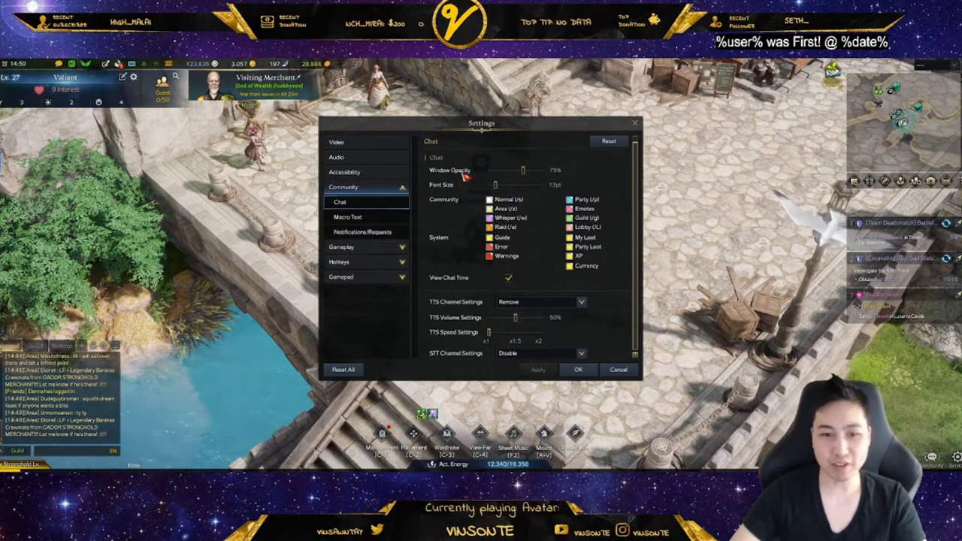
- Adjust chat opacity, raise font size to 14pt, enable View Chat Time, and apply
mouse_move(523, 170)
mouse_down()
mouse_move(552, 173)
mouse_move(527, 179)
mouse_up()
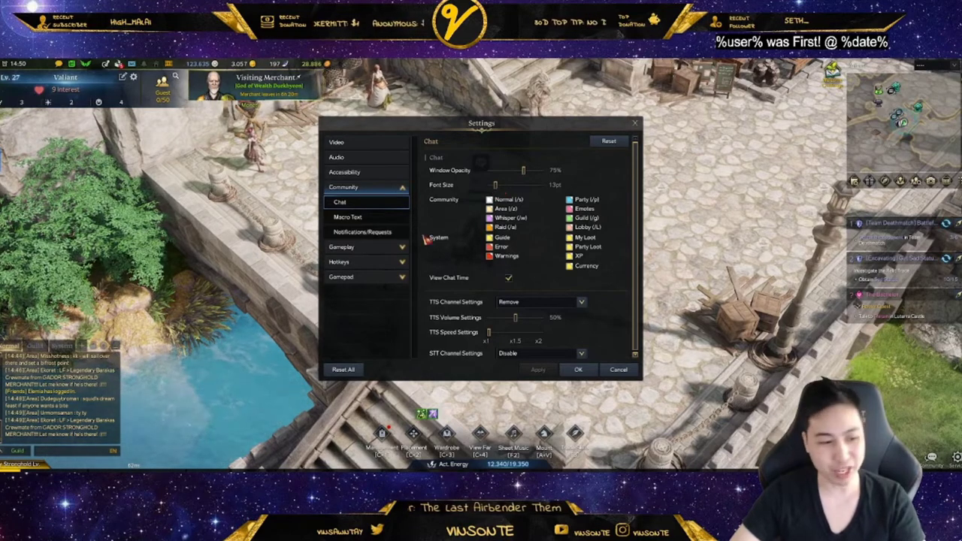
drag(498, 189, 506, 190)
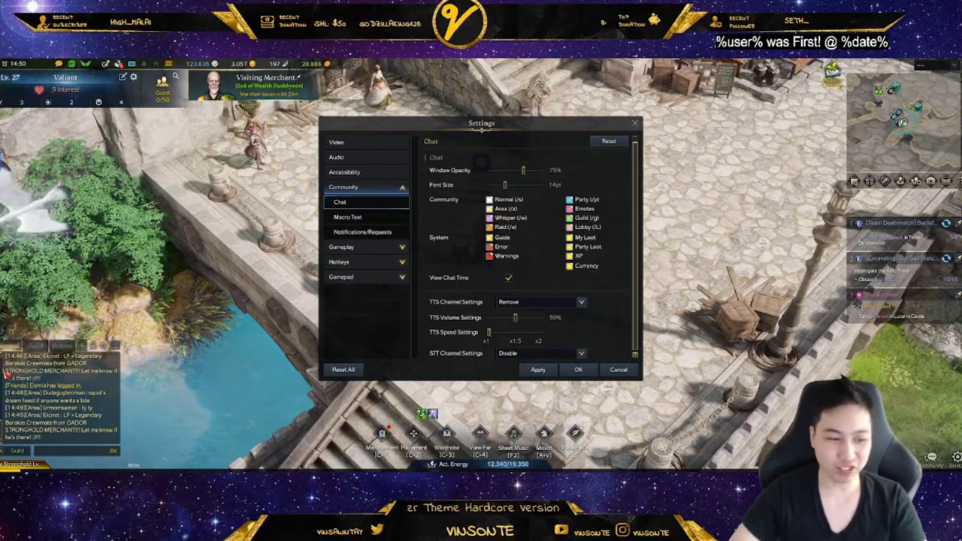
click(508, 278)
click(538, 369)
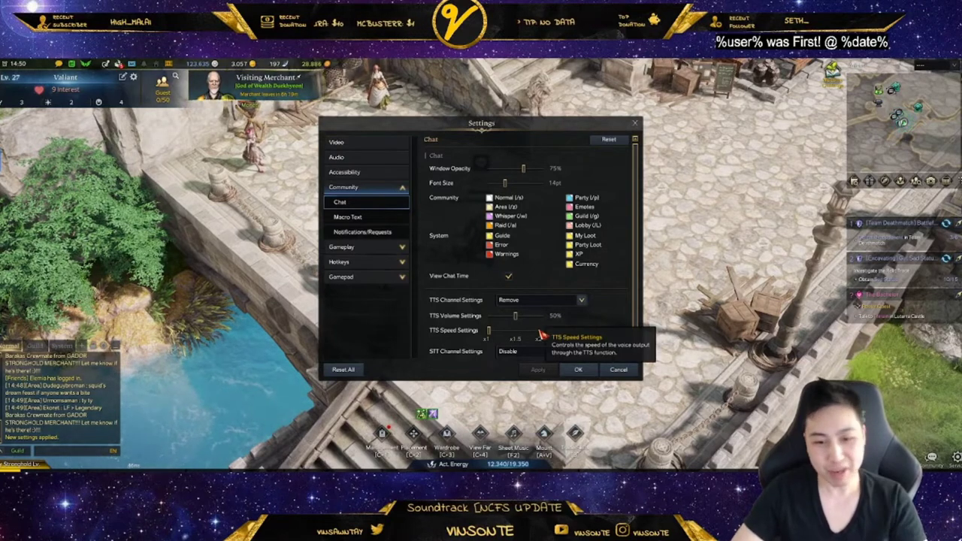
- Show the Macro Text settings and leave the Move ping's channel on Normal
click(368, 219)
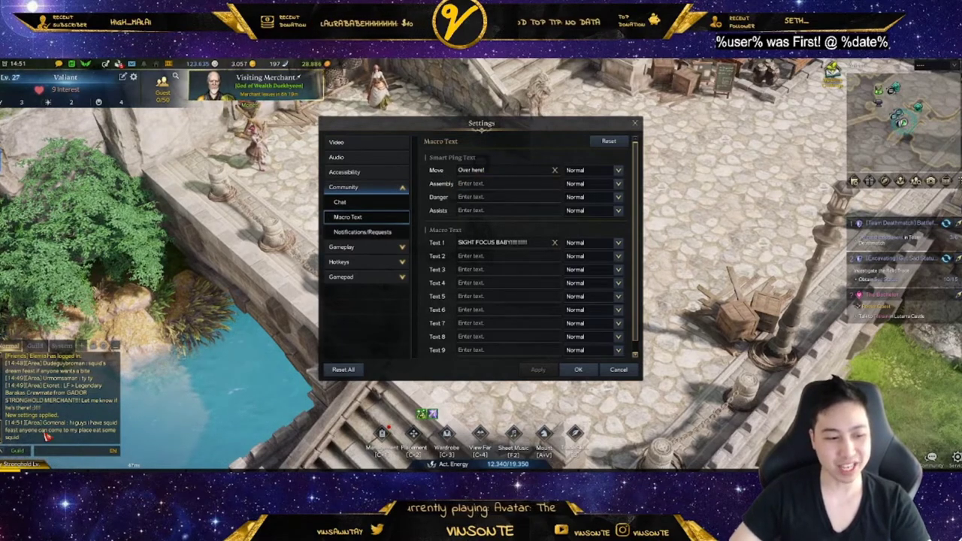
click(617, 170)
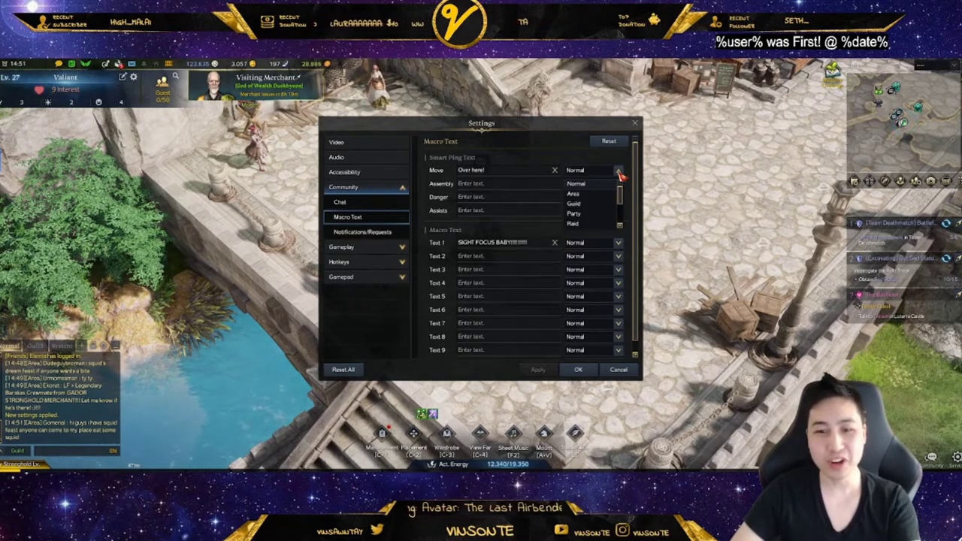
click(606, 184)
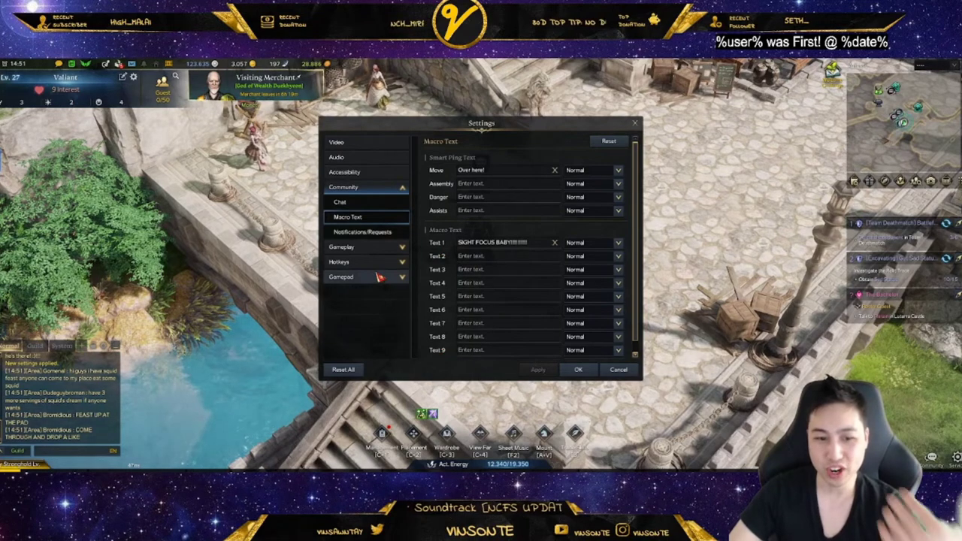
- Check the Alt+1 macro hotkey, close Settings, and send 'SIGHT FOCUS BABY!!!' to chat
scroll(451, 280, down, 1)
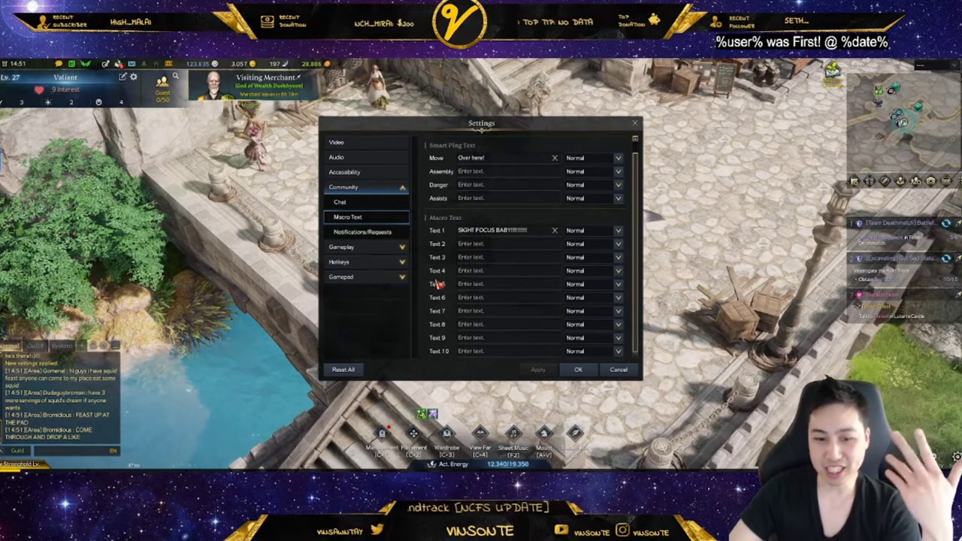
click(379, 262)
scroll(370, 301, down, 2)
click(356, 338)
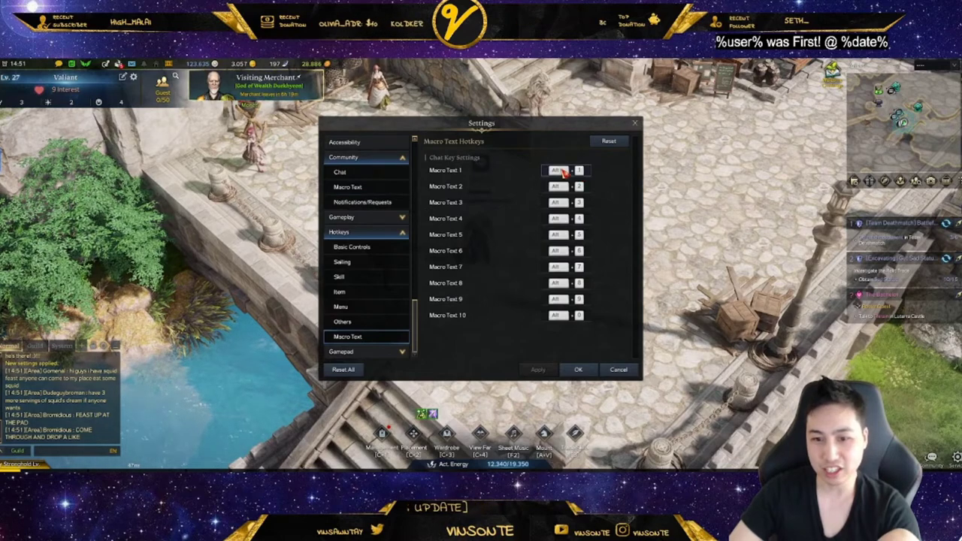
click(618, 369)
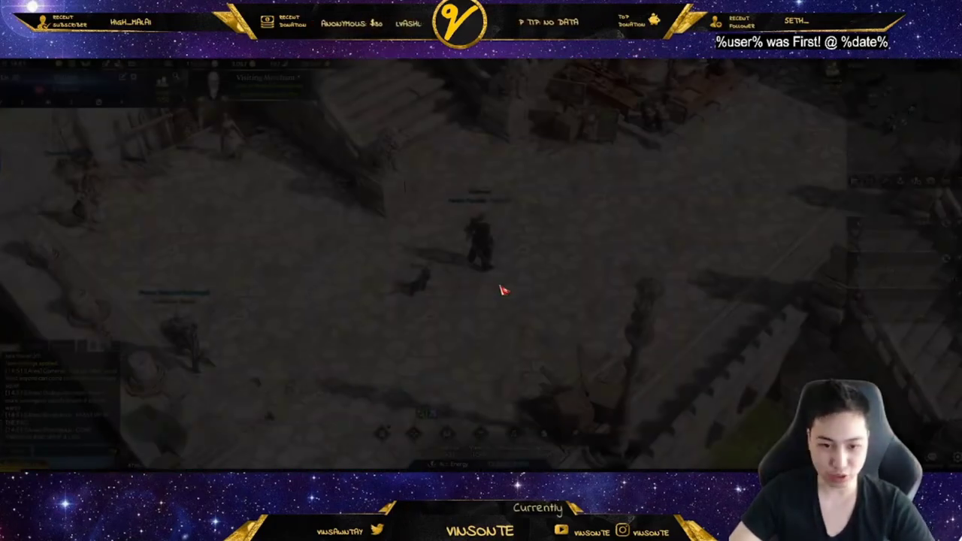
key(Return)
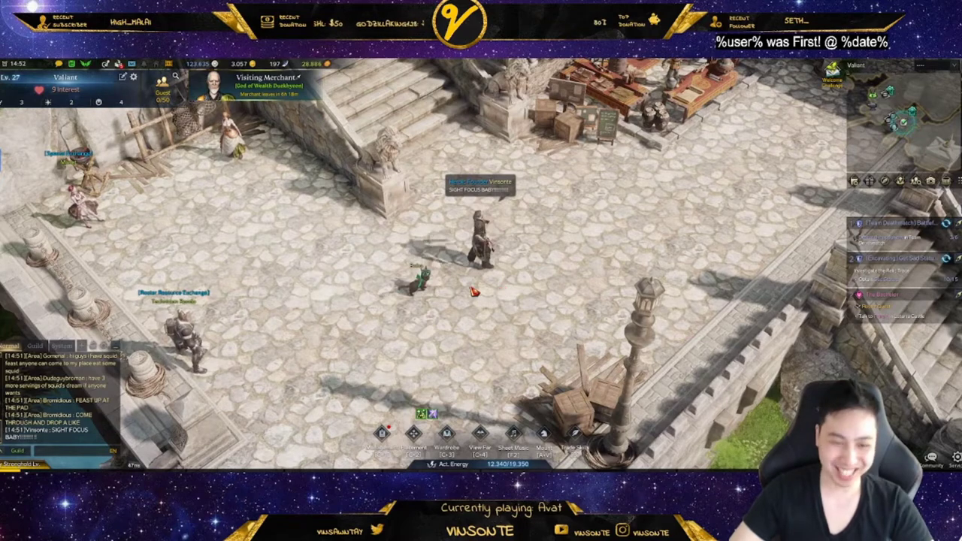
key(Escape)
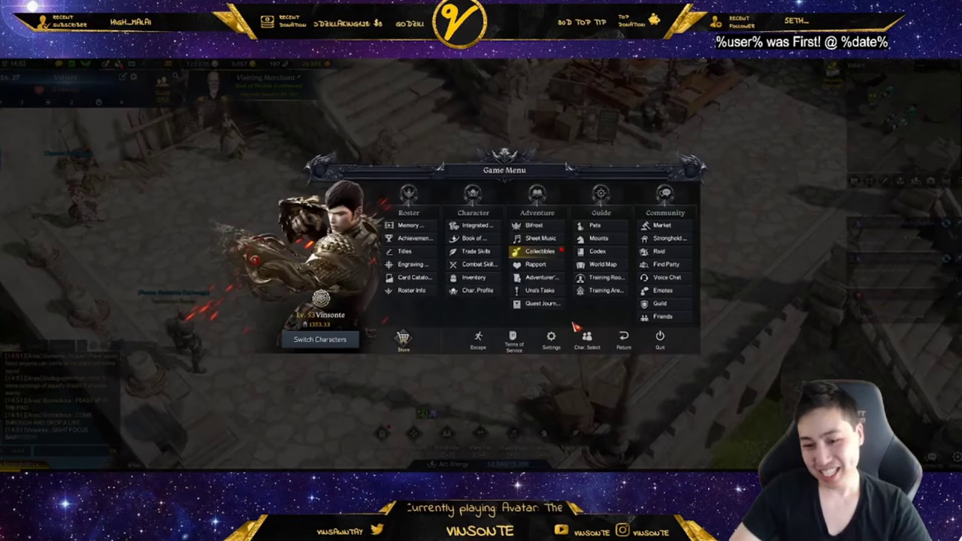
click(555, 338)
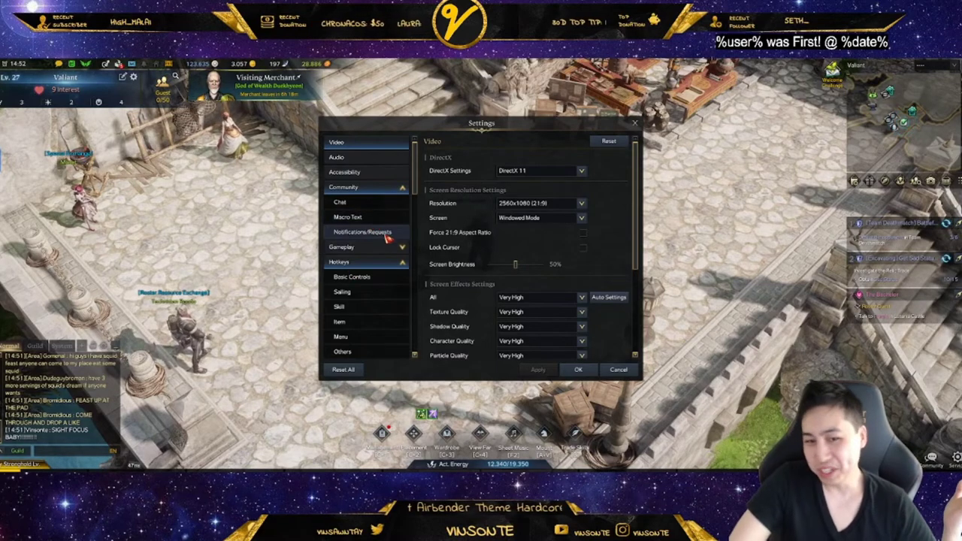
click(389, 233)
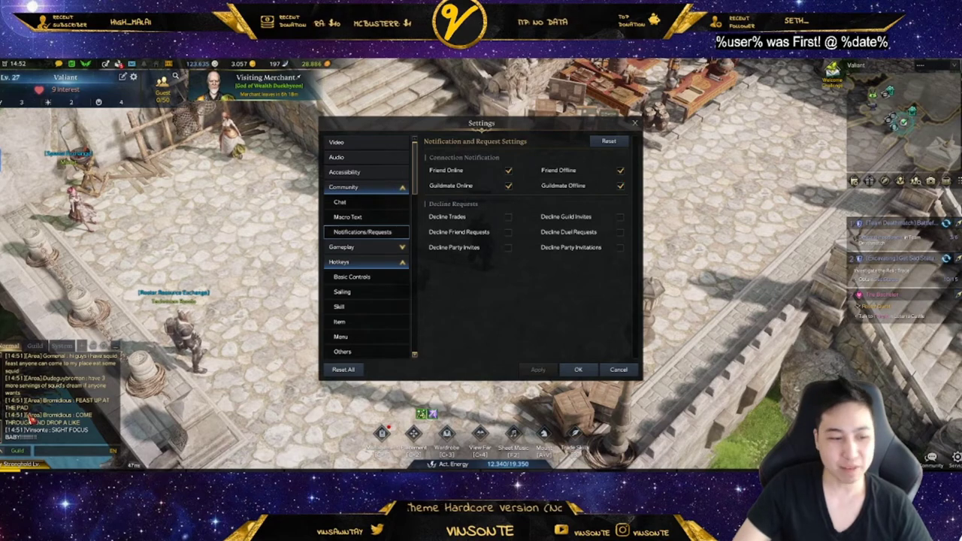
scroll(59, 398, up, 3)
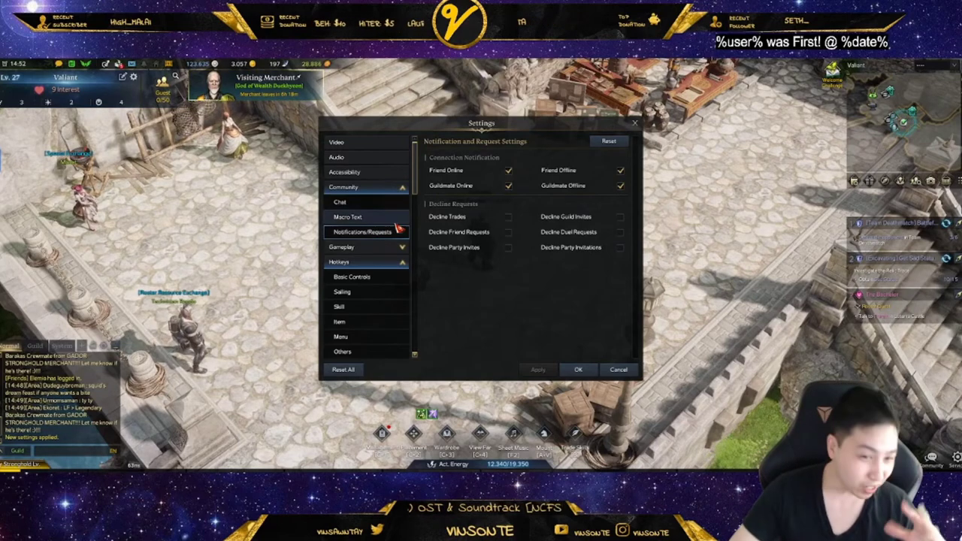
click(614, 371)
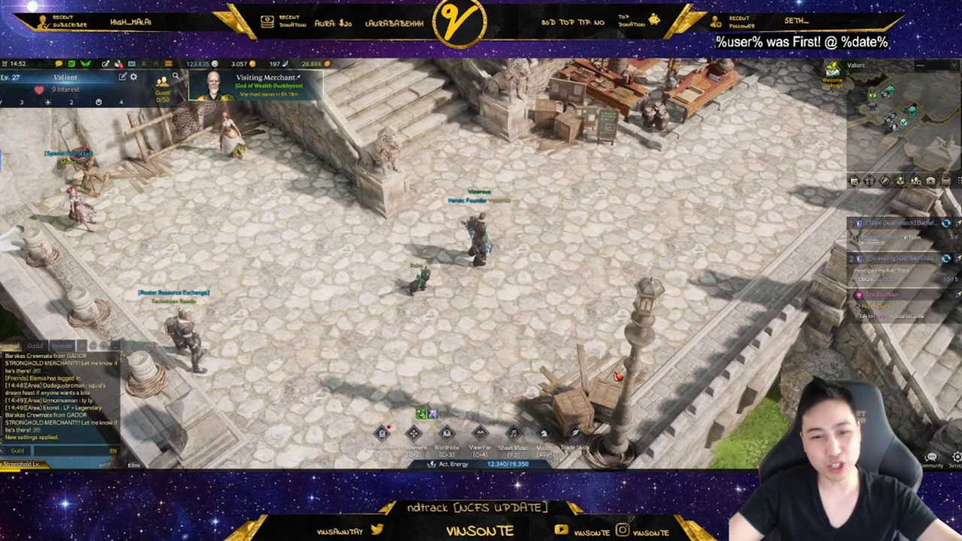